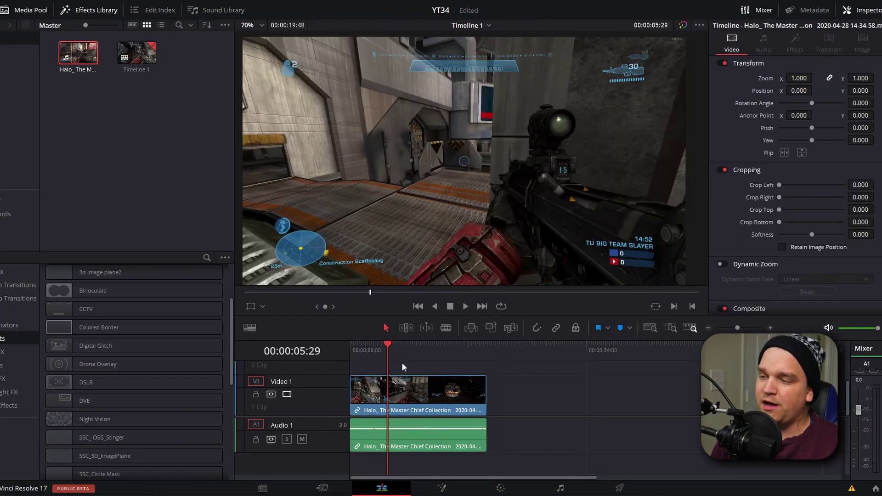
# - Select the Halo clip on Timeline 1 and review its default Transform and Cropping values
pyautogui.click(404, 382)
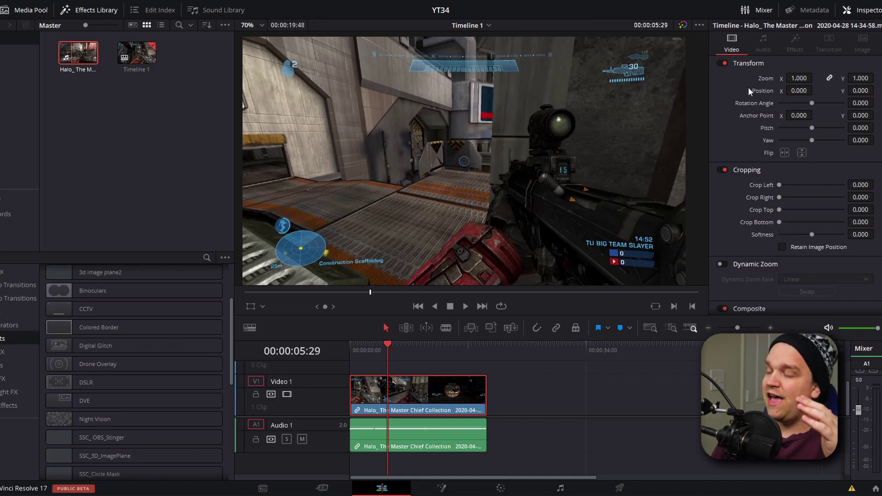
pyautogui.scroll(-3, 748, 97)
pyautogui.scroll(3, 751, 109)
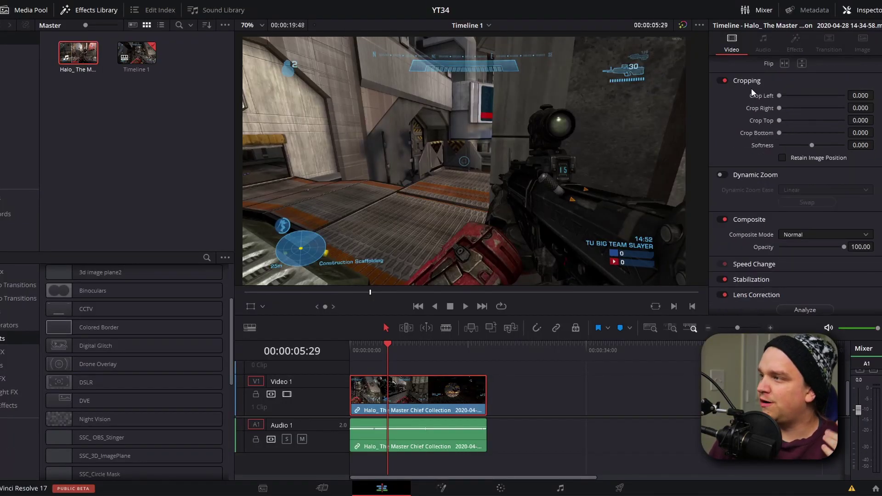
pyautogui.scroll(-1, 753, 176)
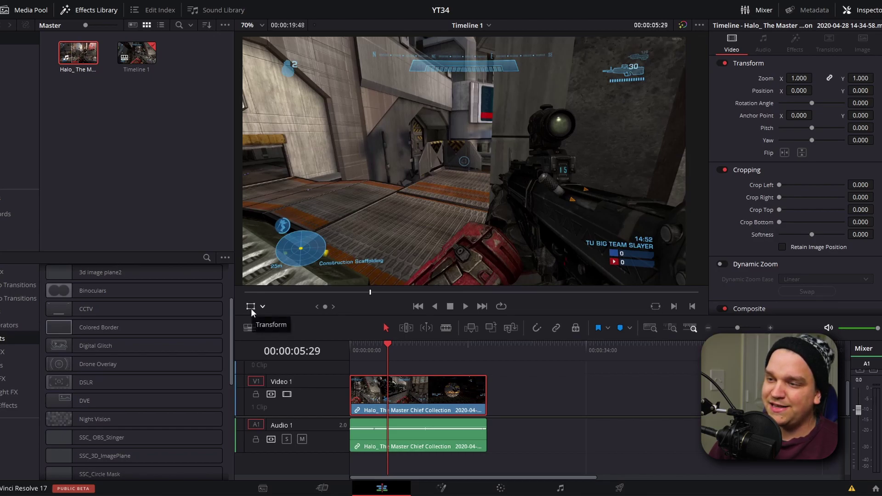
# - With the Transform overlay on, move, squeeze and rescale the clip to about two-thirds size
pyautogui.click(252, 308)
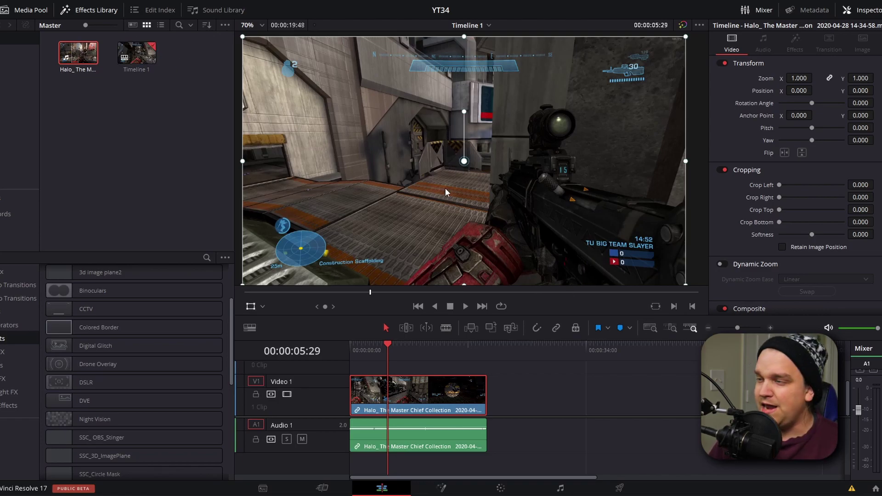
pyautogui.moveTo(406, 189)
pyautogui.mouseDown()
pyautogui.moveTo(327, 170)
pyautogui.moveTo(536, 98)
pyautogui.moveTo(428, 247)
pyautogui.moveTo(385, 146)
pyautogui.moveTo(413, 175)
pyautogui.moveTo(401, 184)
pyautogui.mouseUp()
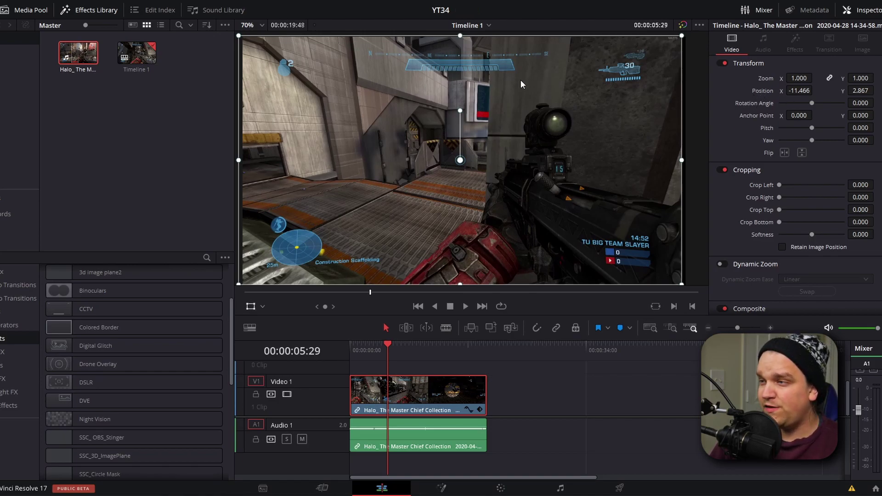
pyautogui.moveTo(456, 203)
pyautogui.mouseDown()
pyautogui.moveTo(488, 196)
pyautogui.moveTo(456, 203)
pyautogui.mouseUp()
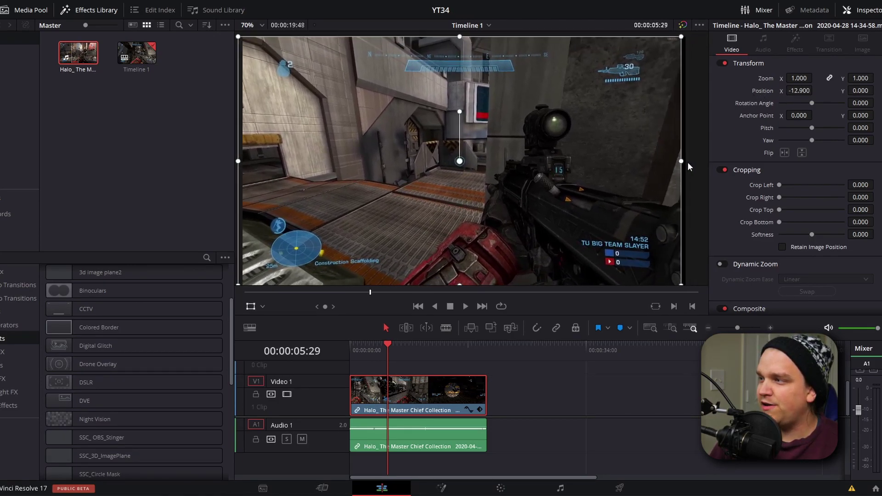
pyautogui.moveTo(682, 162); pyautogui.dragTo(654, 182)
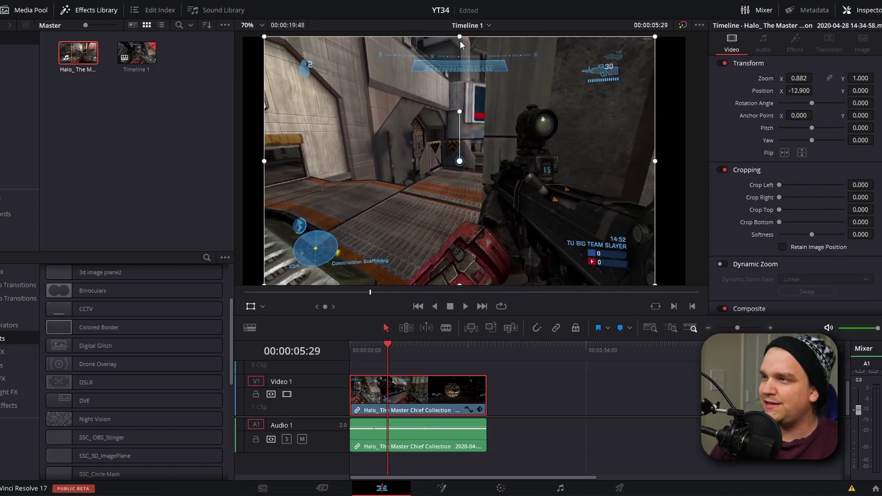
pyautogui.moveTo(460, 41)
pyautogui.mouseDown()
pyautogui.moveTo(463, 71)
pyautogui.moveTo(463, 53)
pyautogui.mouseUp()
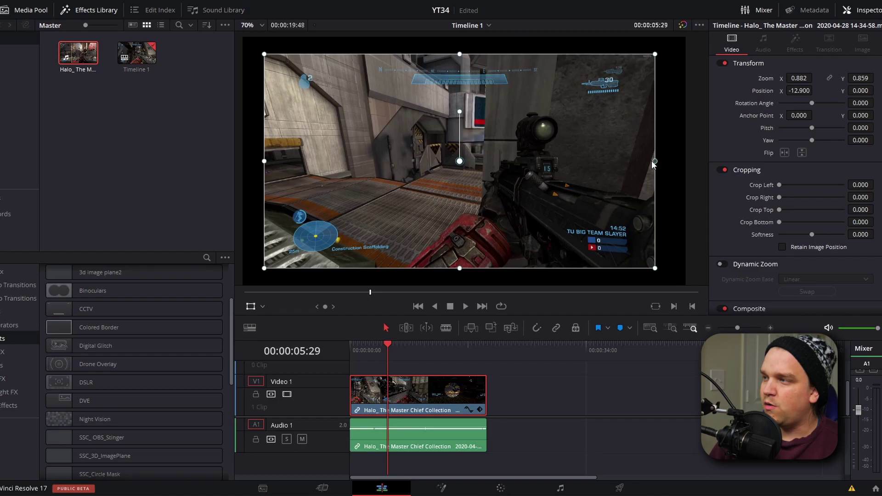
pyautogui.moveTo(652, 54); pyautogui.dragTo(707, 31)
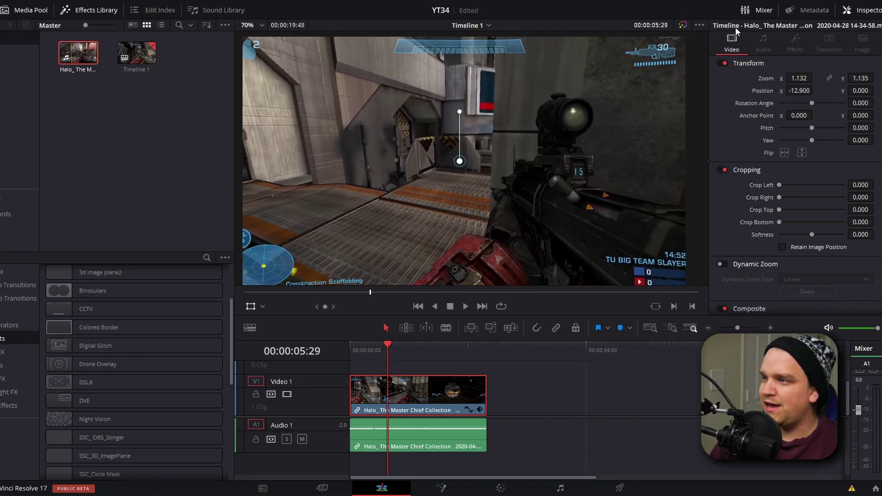
pyautogui.moveTo(711, 21); pyautogui.dragTo(605, 79)
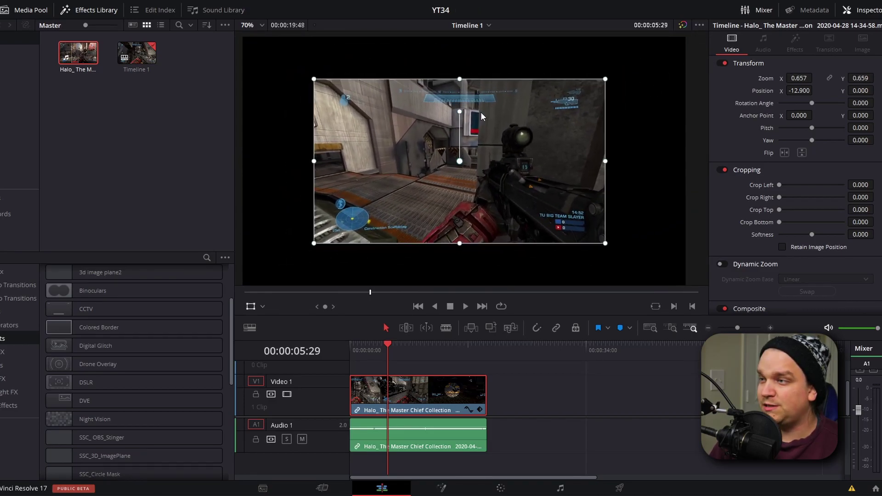
# - Rotate the clip about 90 degrees and back, shrink it top-right, then undo the transform
pyautogui.moveTo(459, 108); pyautogui.dragTo(464, 156)
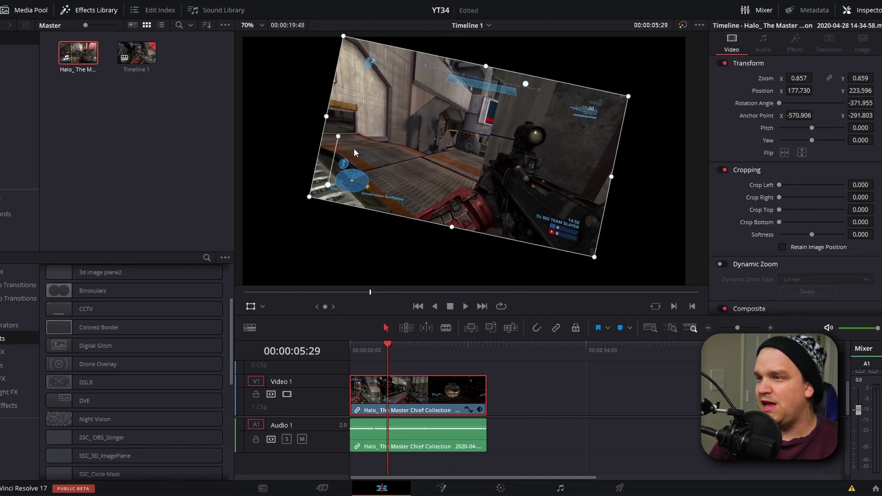
pyautogui.moveTo(337, 137)
pyautogui.mouseDown()
pyautogui.moveTo(298, 164)
pyautogui.moveTo(312, 152)
pyautogui.moveTo(318, 158)
pyautogui.moveTo(332, 136)
pyautogui.mouseUp()
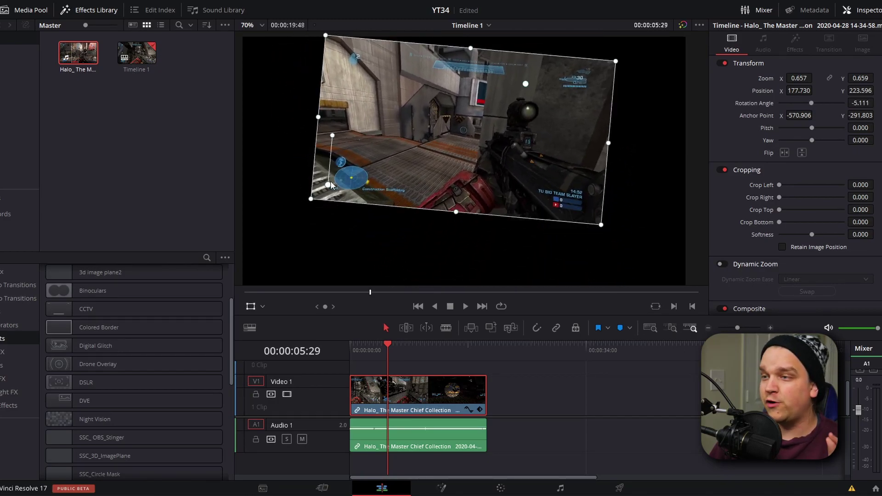
pyautogui.moveTo(329, 188); pyautogui.dragTo(313, 222)
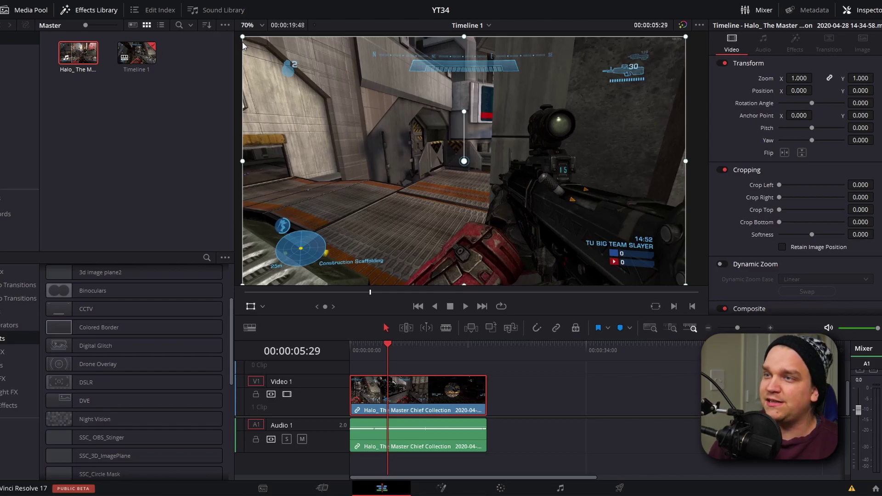
pyautogui.moveTo(243, 36); pyautogui.dragTo(600, 92)
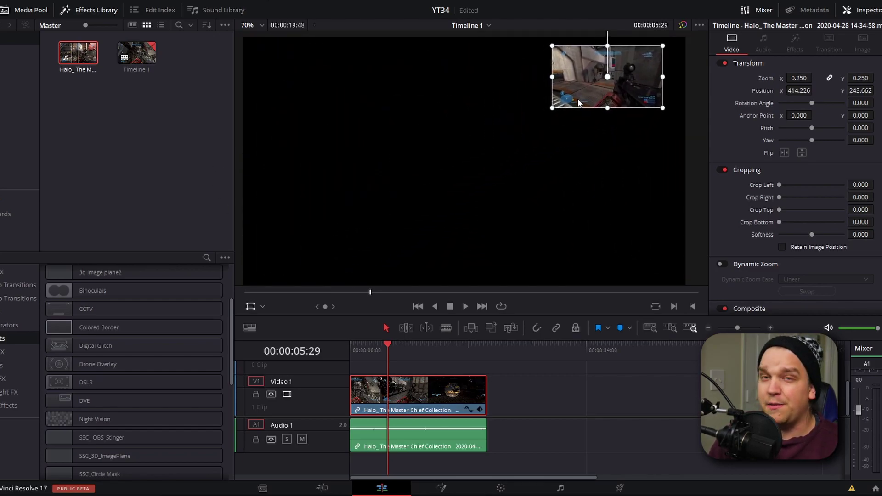
pyautogui.hotkey('ctrl', 'z')
pyautogui.hotkey('ctrl', 'z')
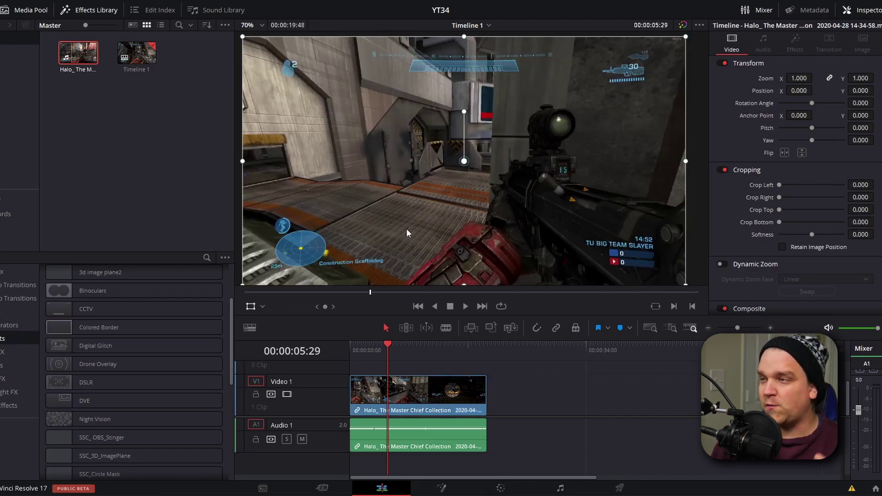
# - Switch the viewer overlay to Crop and crop the image from the left, top and right
pyautogui.click(251, 308)
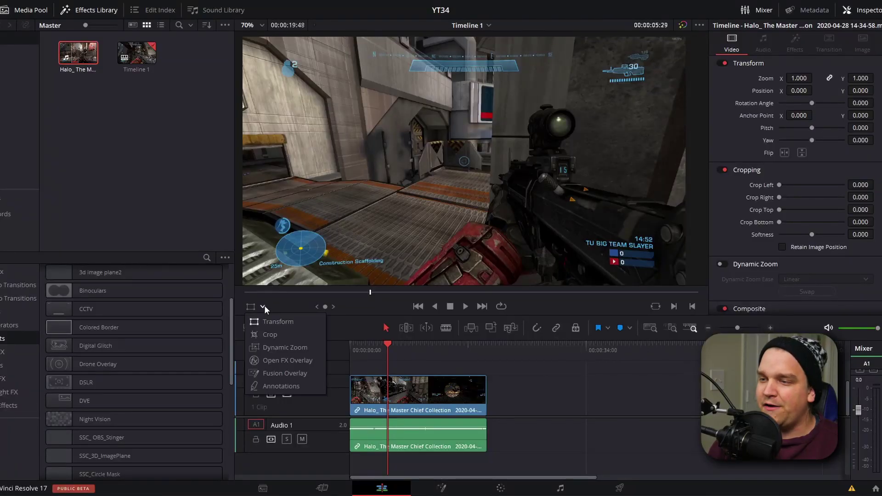
pyautogui.click(270, 336)
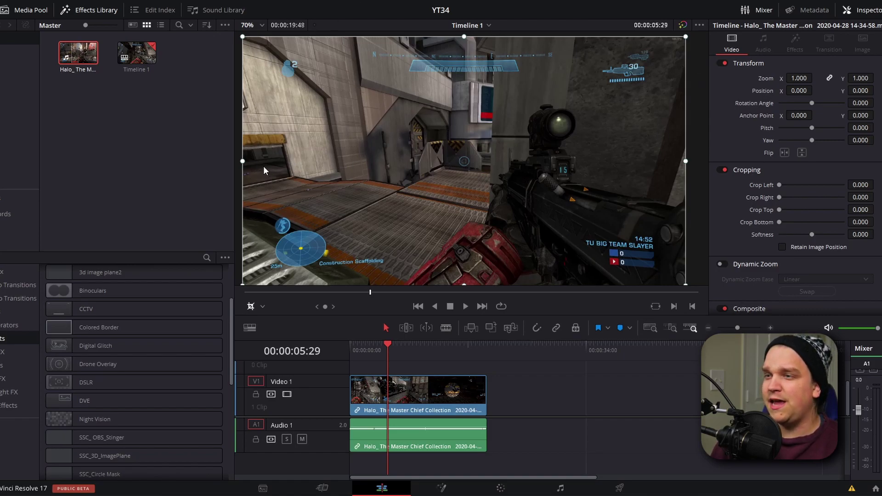
pyautogui.moveTo(244, 163); pyautogui.dragTo(250, 225)
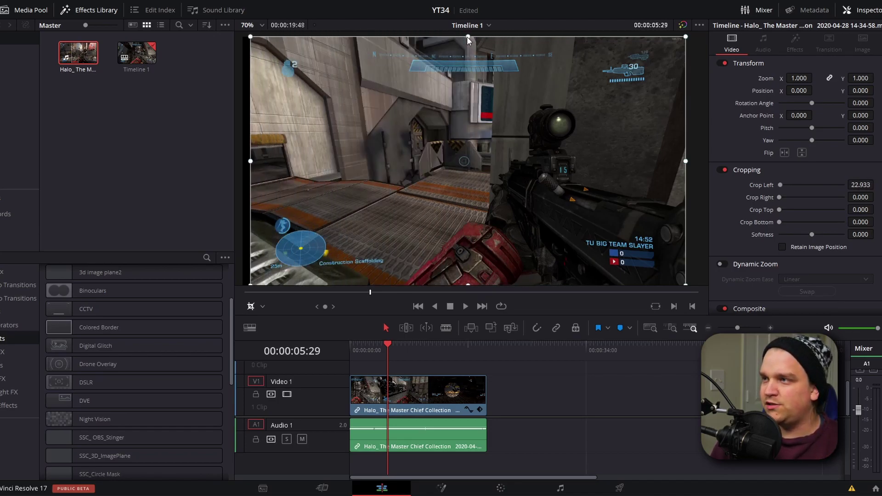
pyautogui.moveTo(467, 37); pyautogui.dragTo(491, 214)
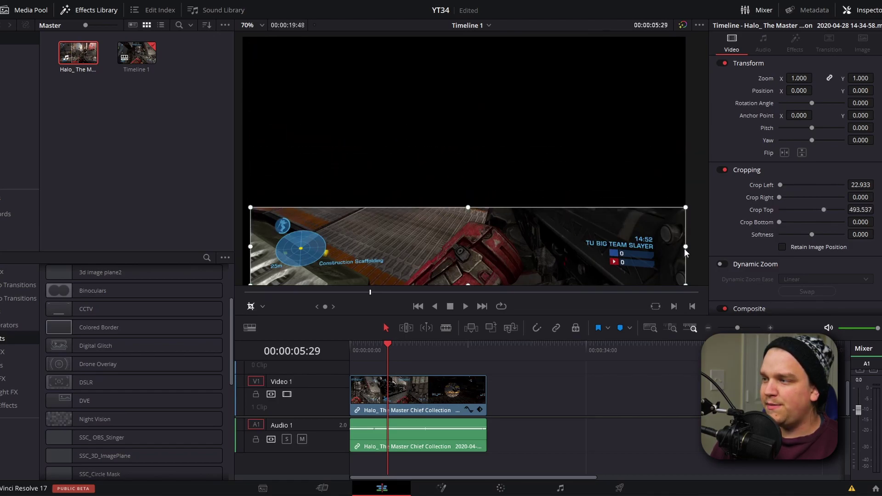
pyautogui.moveTo(685, 247); pyautogui.dragTo(337, 255)
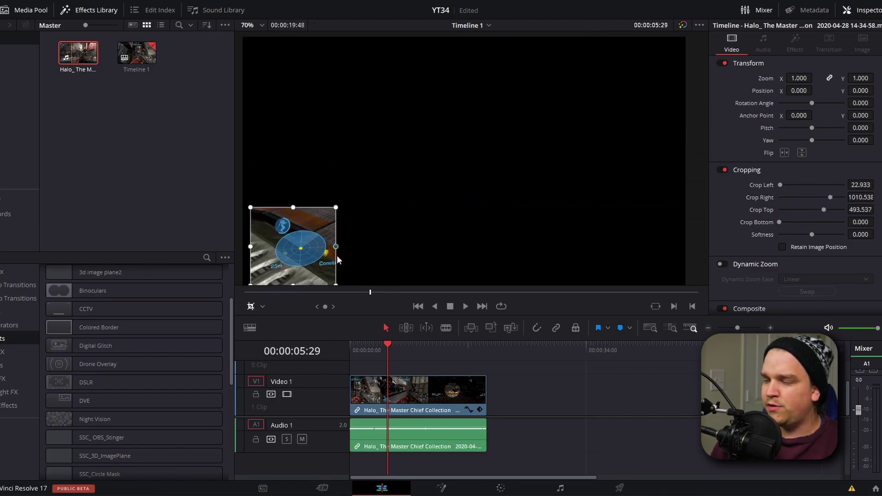
# - In the Transform overlay, shift the anchor left, reposition the cropped clip and tilt it about 9 degrees
pyautogui.click(263, 307)
pyautogui.click(272, 322)
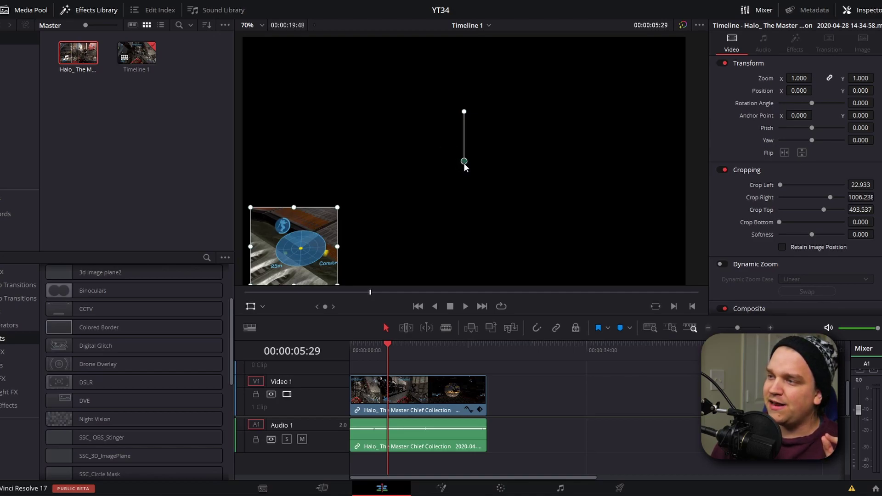
pyautogui.moveTo(464, 162); pyautogui.dragTo(426, 173)
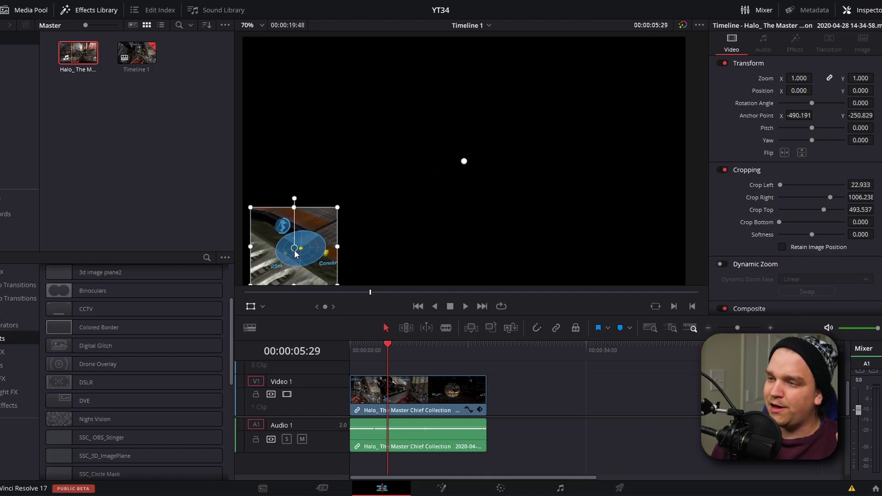
pyautogui.moveTo(305, 269); pyautogui.dragTo(458, 149)
pyautogui.moveTo(461, 190); pyautogui.dragTo(402, 182)
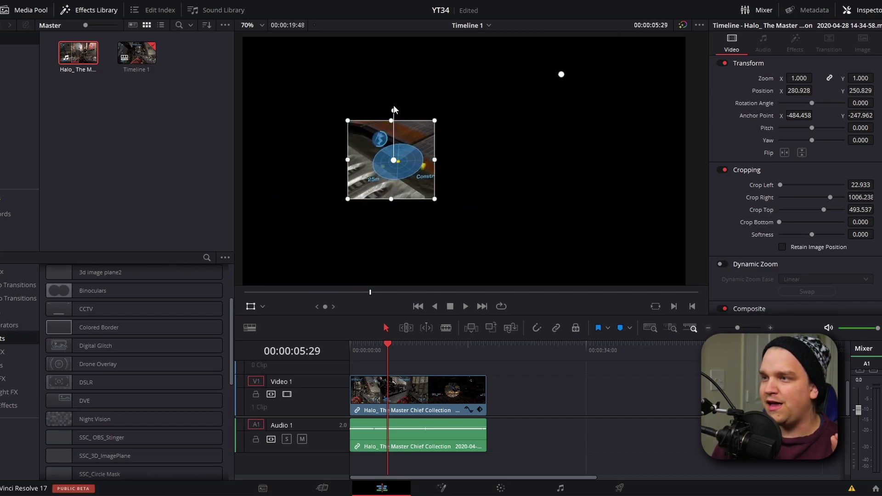
pyautogui.moveTo(394, 108); pyautogui.dragTo(373, 127)
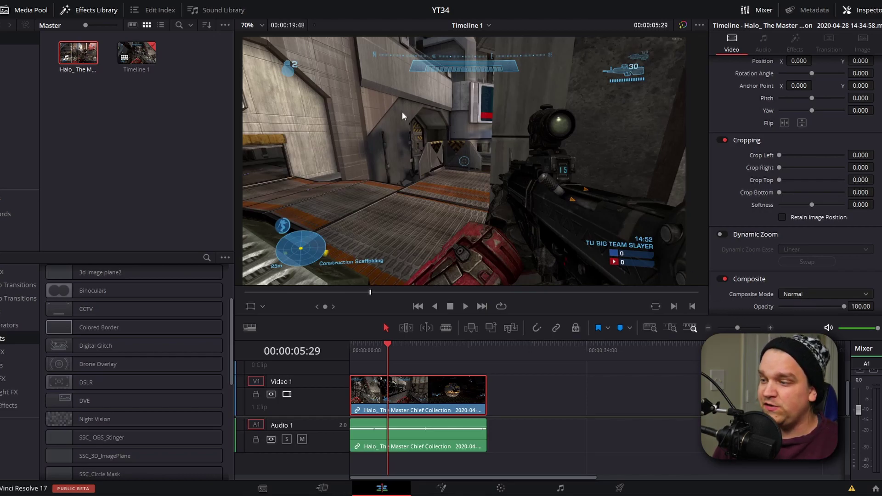
# - Delete the second clip and select the remaining Halo clip on V1
pyautogui.click(720, 235)
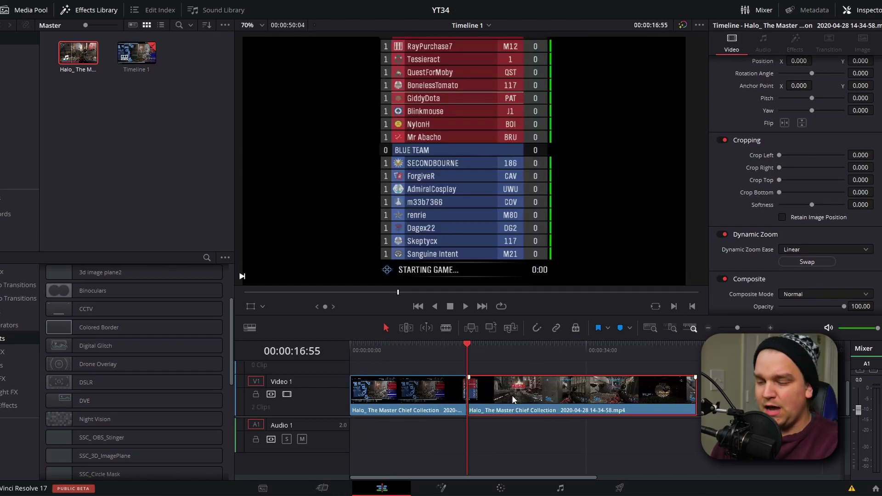
pyautogui.press('Delete')
pyautogui.moveTo(457, 348)
pyautogui.mouseDown()
pyautogui.moveTo(344, 356)
pyautogui.moveTo(418, 329)
pyautogui.moveTo(452, 344)
pyautogui.moveTo(441, 344)
pyautogui.mouseUp()
pyautogui.click(402, 388)
# - Enable Dynamic Zoom with Linear ease and swap its start and end framing
pyautogui.click(721, 235)
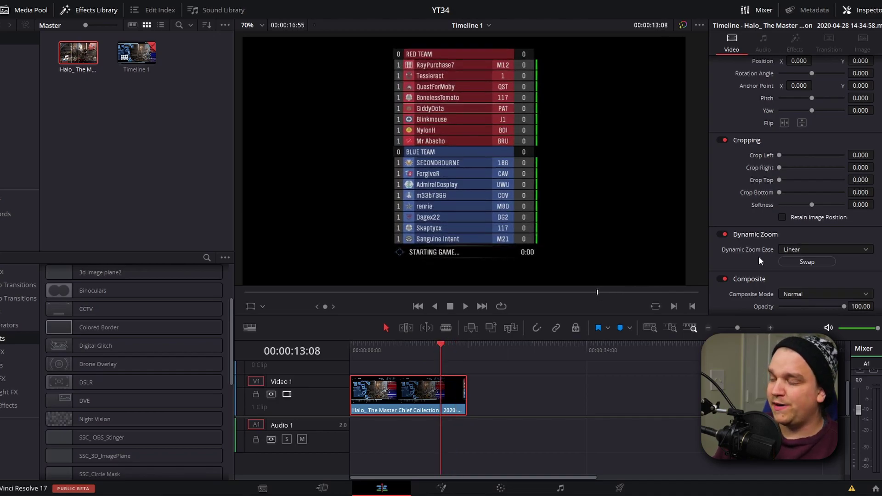
pyautogui.click(794, 251)
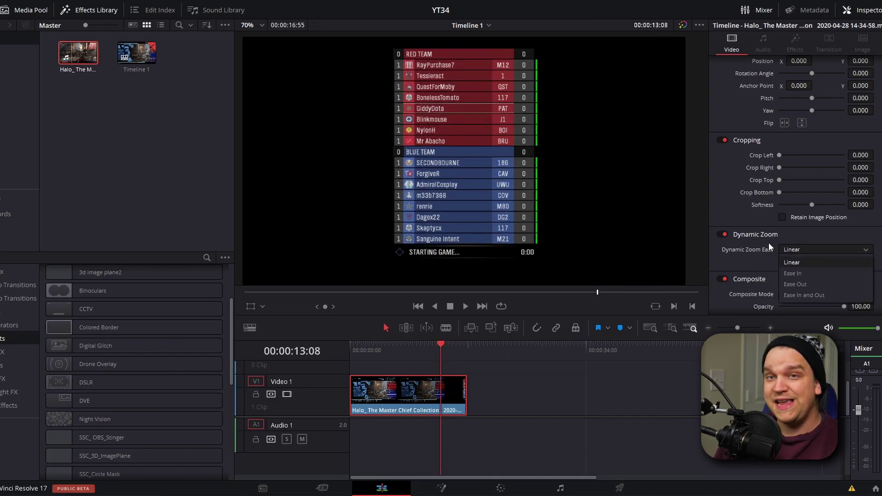
pyautogui.click(760, 251)
pyautogui.click(807, 262)
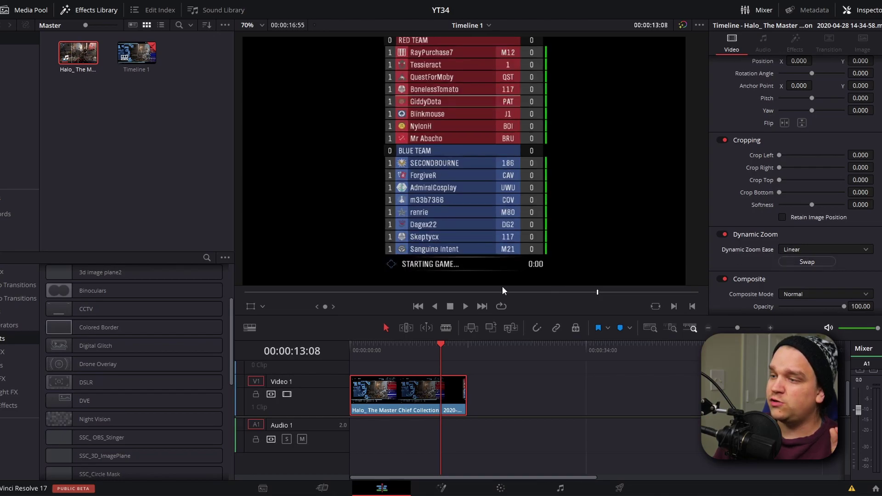
pyautogui.moveTo(368, 352); pyautogui.dragTo(389, 354)
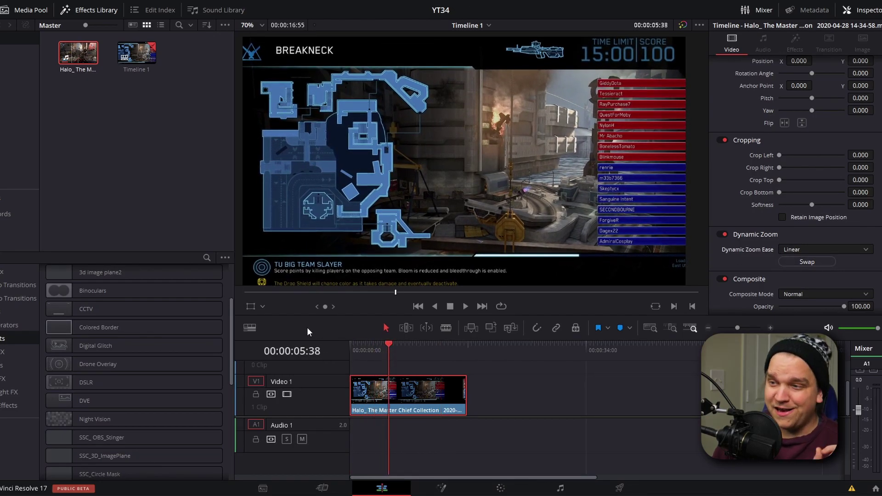
# - Show the Dynamic Zoom overlay, check the red end box, then hide it and scrub the zoom
pyautogui.click(263, 306)
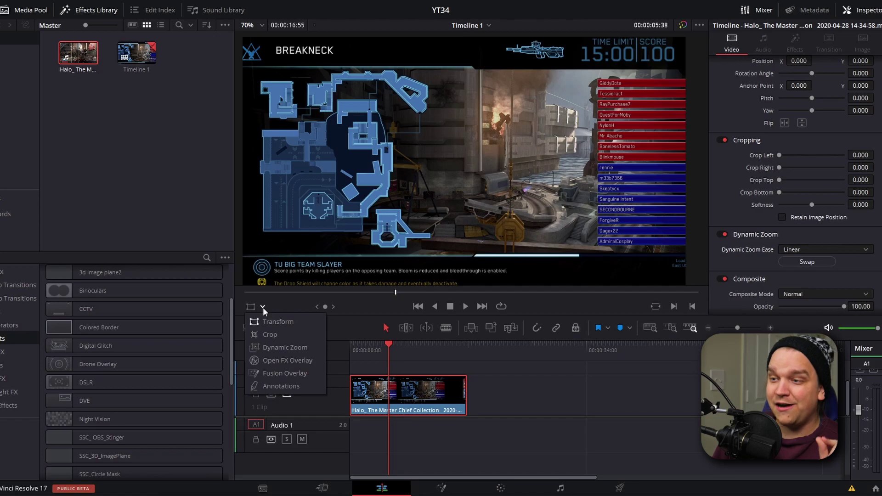
pyautogui.click(274, 347)
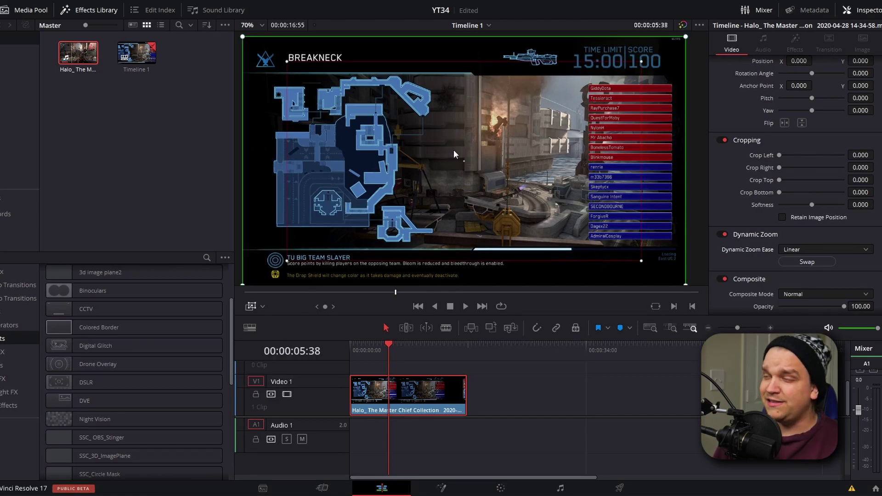
pyautogui.scroll(-2, 456, 154)
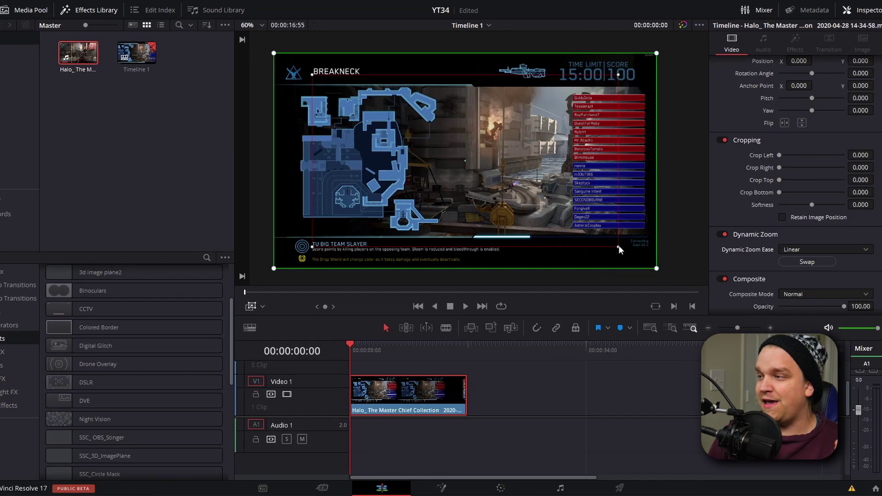
pyautogui.click(618, 247)
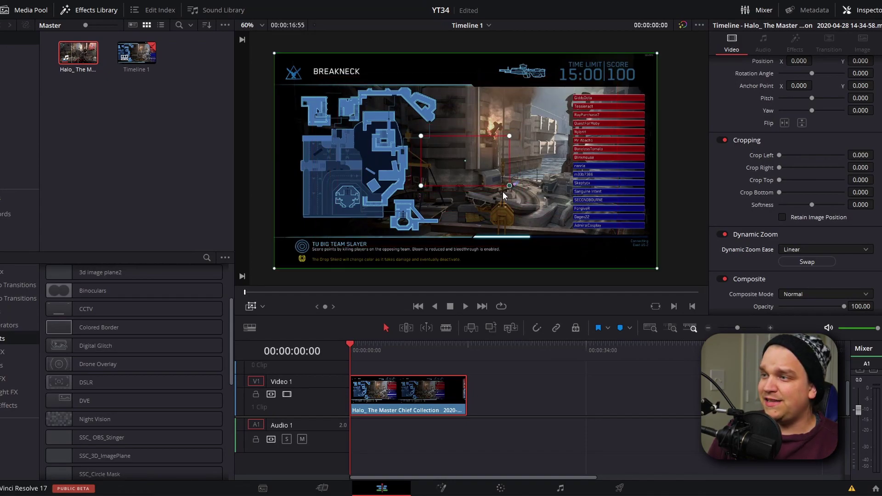
pyautogui.click(252, 308)
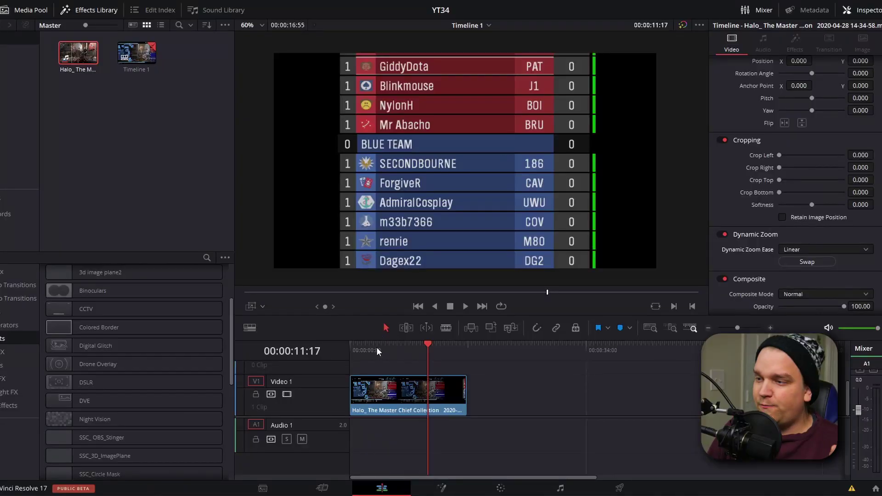
pyautogui.moveTo(376, 346); pyautogui.dragTo(382, 389)
pyautogui.click(387, 395)
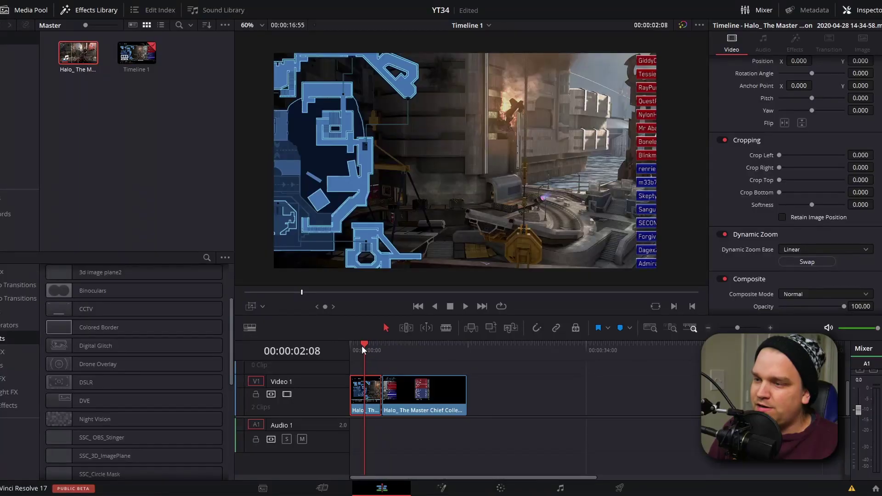
# - Shrink the green Dynamic Zoom start box inward and preview the tighter opening zoom
pyautogui.click(357, 346)
pyautogui.press('space')
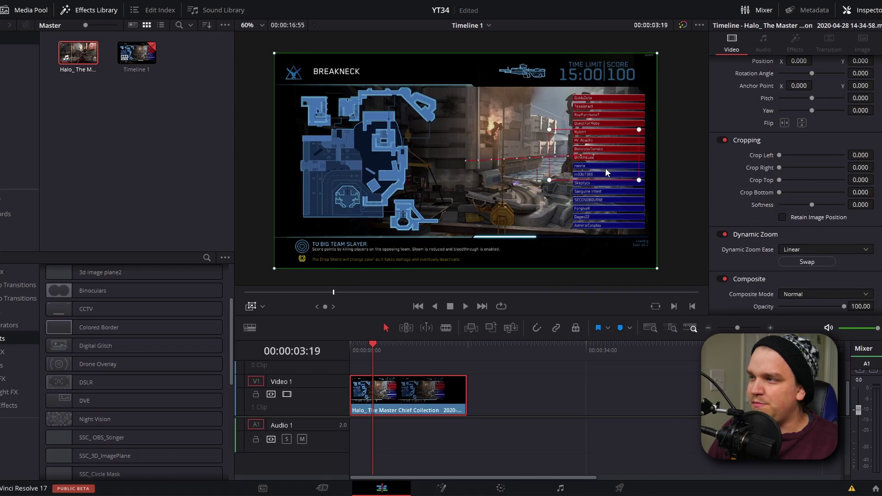
pyautogui.moveTo(658, 267); pyautogui.dragTo(465, 203)
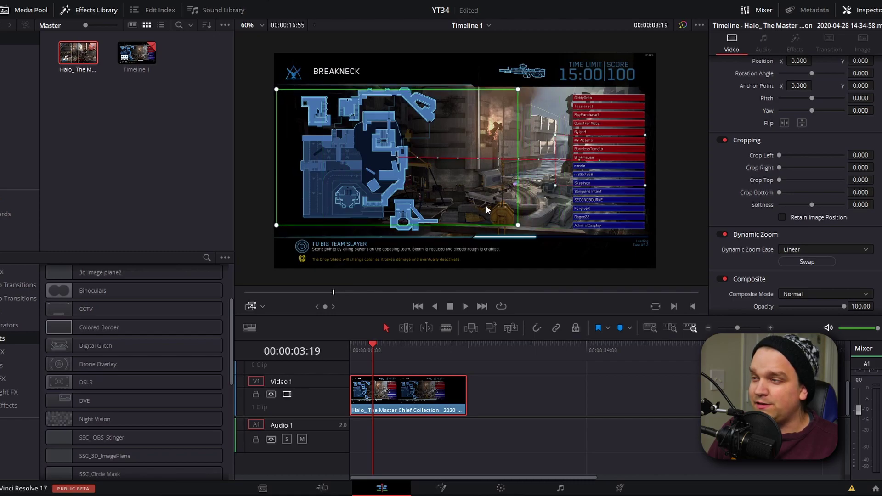
pyautogui.click(251, 306)
pyautogui.press('Home')
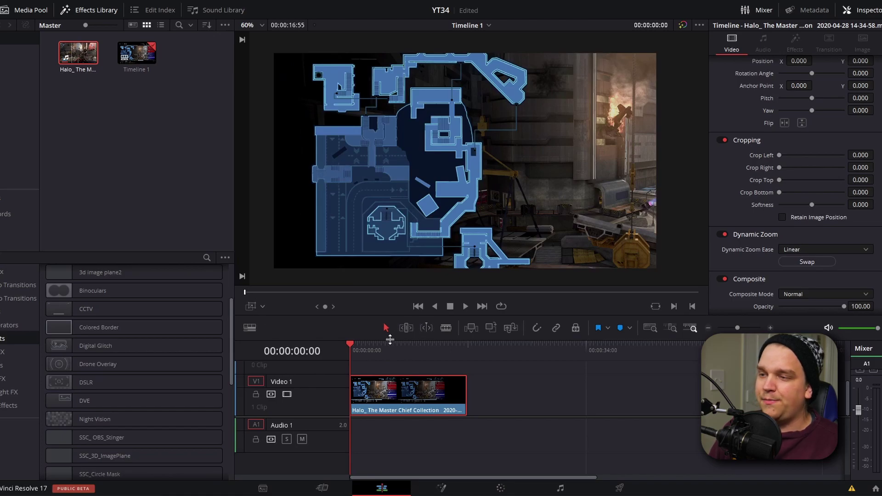
pyautogui.moveTo(351, 348); pyautogui.dragTo(461, 357)
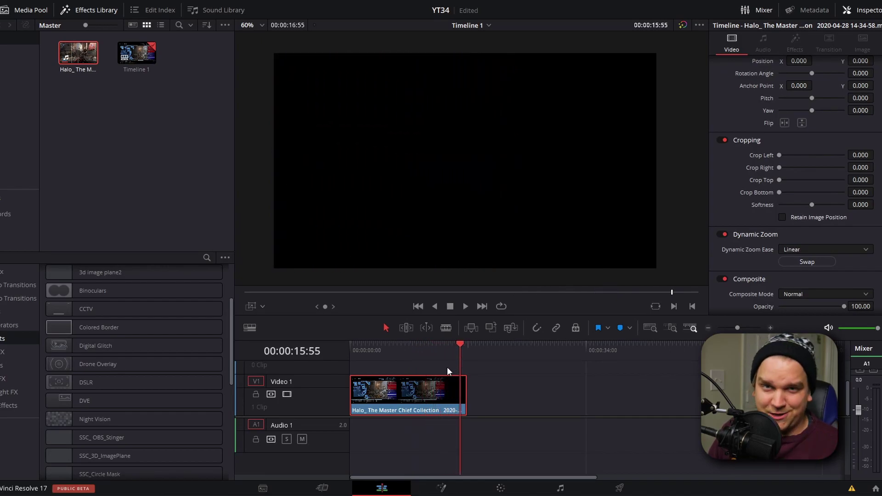
# - Extend the clip to its full media length and preview it from the start
pyautogui.moveTo(465, 399); pyautogui.dragTo(669, 399)
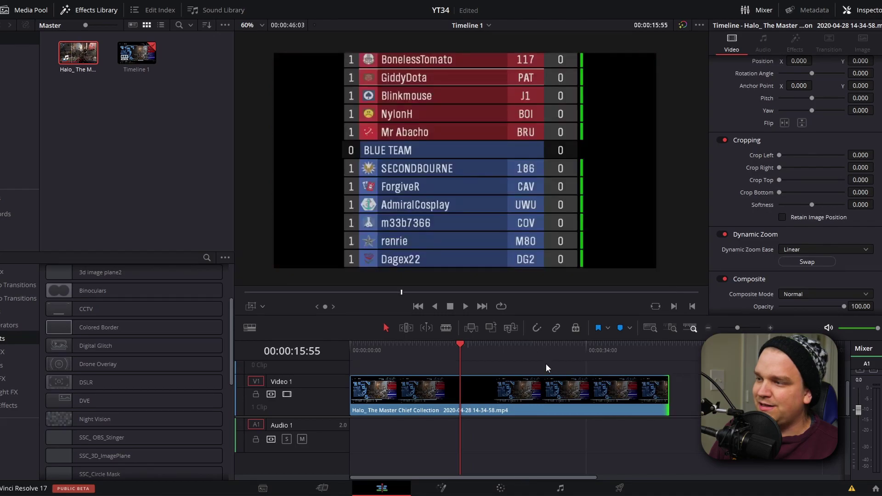
pyautogui.press('Home')
pyautogui.moveTo(360, 340); pyautogui.dragTo(607, 355)
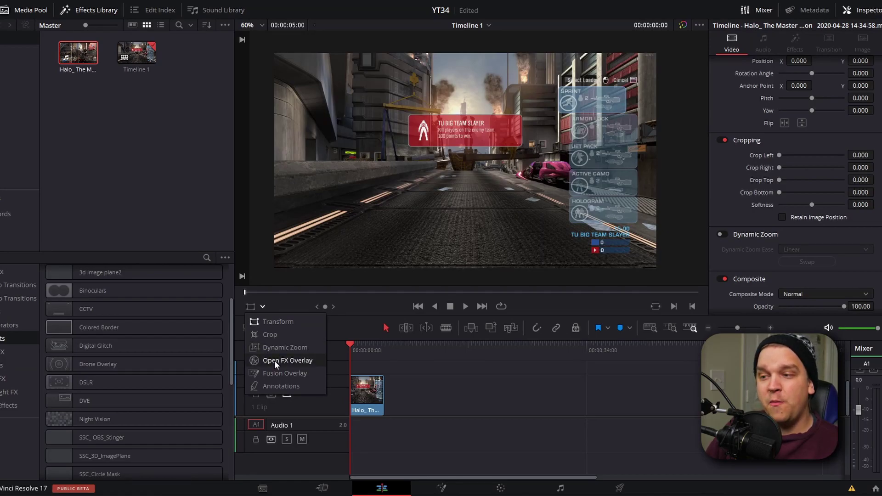
# - Apply the Dent warp to the Halo clip with the OpenFX overlay and shift the dent left
pyautogui.click(275, 361)
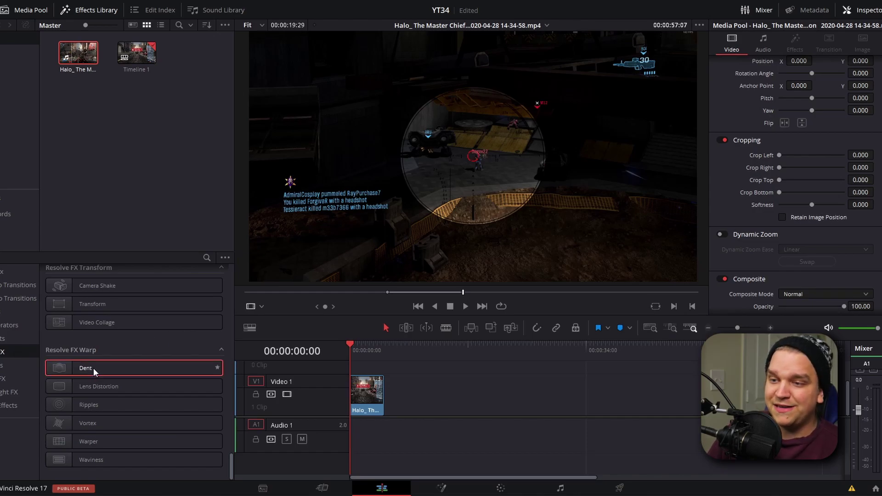
pyautogui.moveTo(93, 371); pyautogui.dragTo(367, 391)
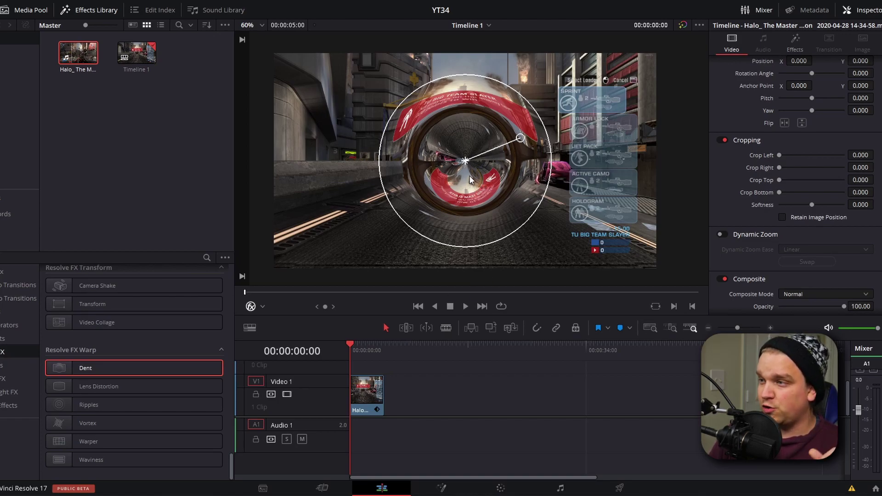
pyautogui.click(787, 42)
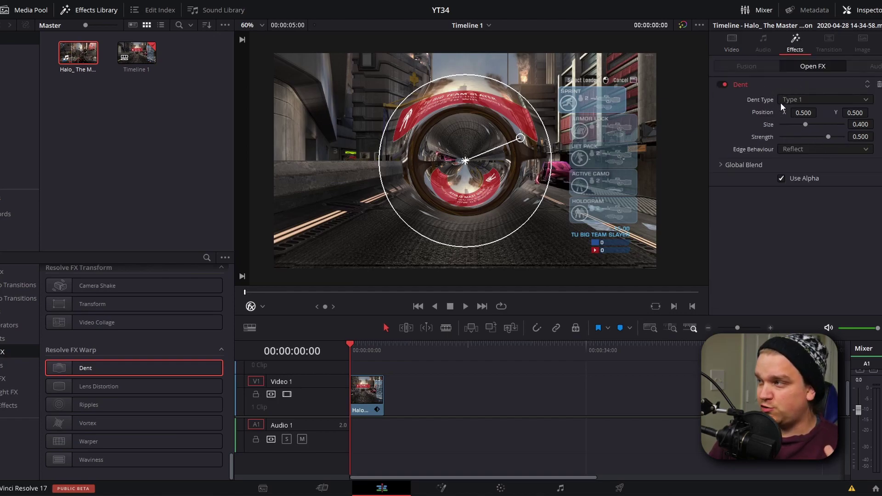
pyautogui.moveTo(801, 113)
pyautogui.mouseDown()
pyautogui.moveTo(763, 113)
pyautogui.moveTo(841, 113)
pyautogui.moveTo(805, 113)
pyautogui.mouseUp()
# - Adjust the dent's size, centre position and strength in the Inspector and viewer
pyautogui.click(249, 307)
pyautogui.moveTo(805, 124)
pyautogui.mouseDown()
pyautogui.moveTo(780, 128)
pyautogui.moveTo(816, 113)
pyautogui.mouseUp()
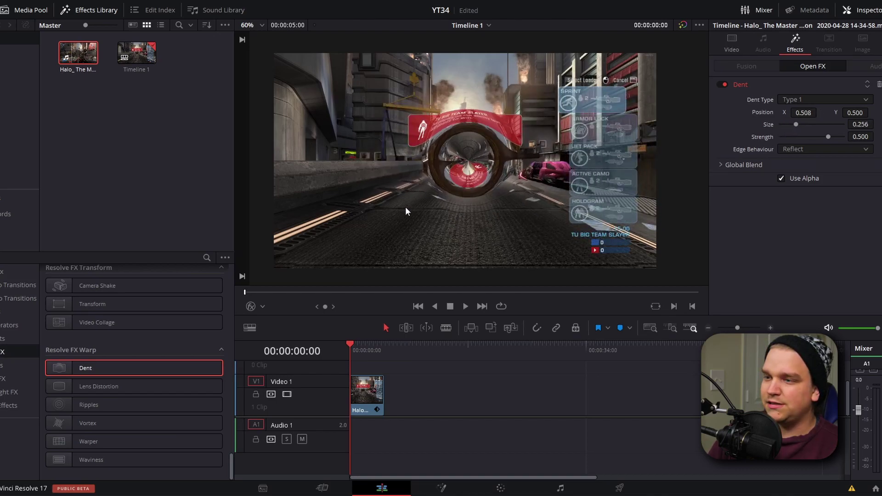
pyautogui.click(250, 309)
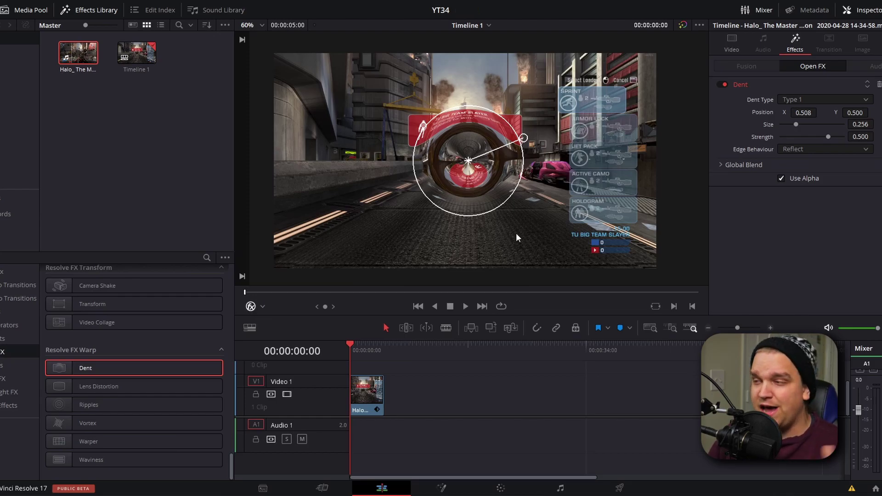
pyautogui.moveTo(468, 162); pyautogui.dragTo(424, 146)
pyautogui.moveTo(478, 123); pyautogui.dragTo(473, 150)
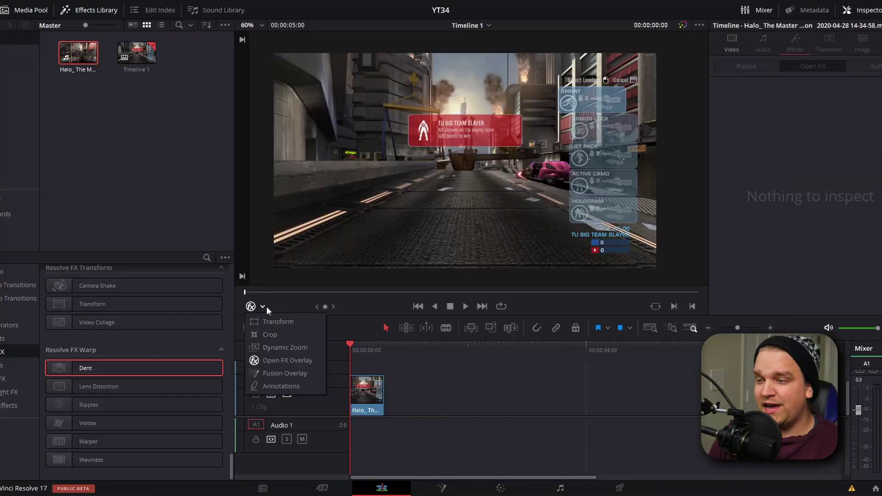
# - With Fusion Overlay on, apply Tutorial_Cam to the Halo clip and move it to Video 2
pyautogui.click(298, 374)
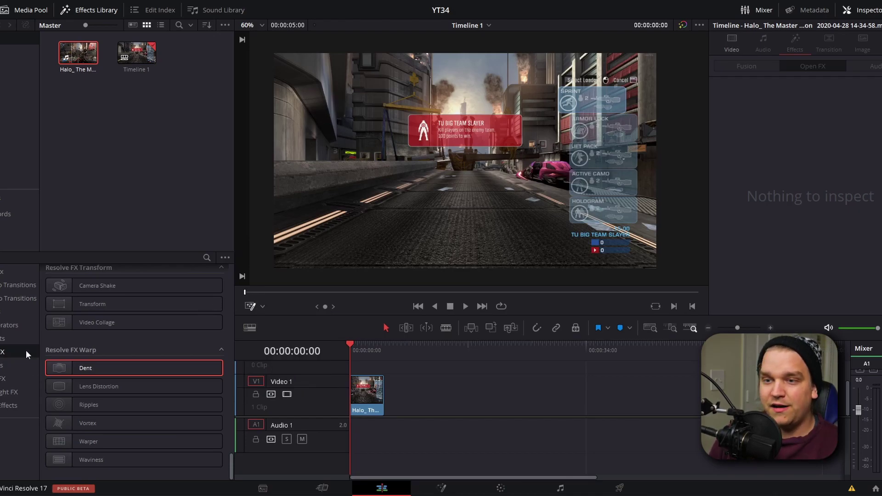
pyautogui.click(6, 340)
pyautogui.scroll(-5, 167, 336)
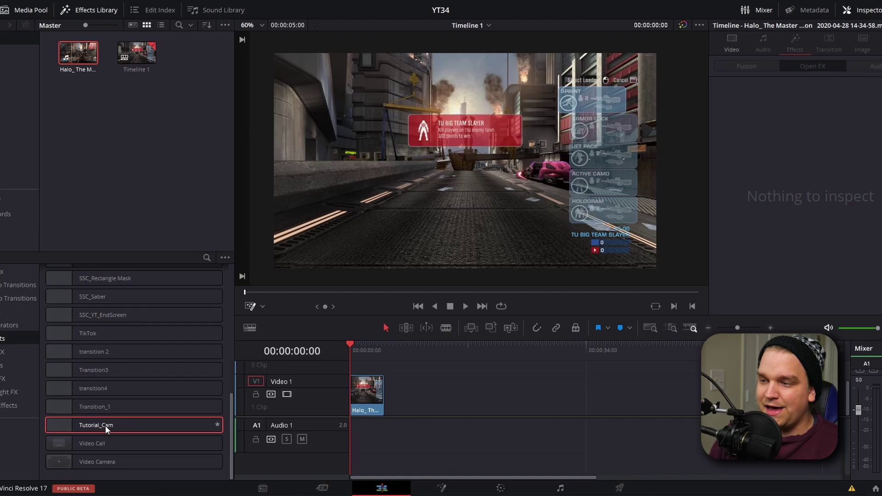
pyautogui.moveTo(106, 425); pyautogui.dragTo(367, 394)
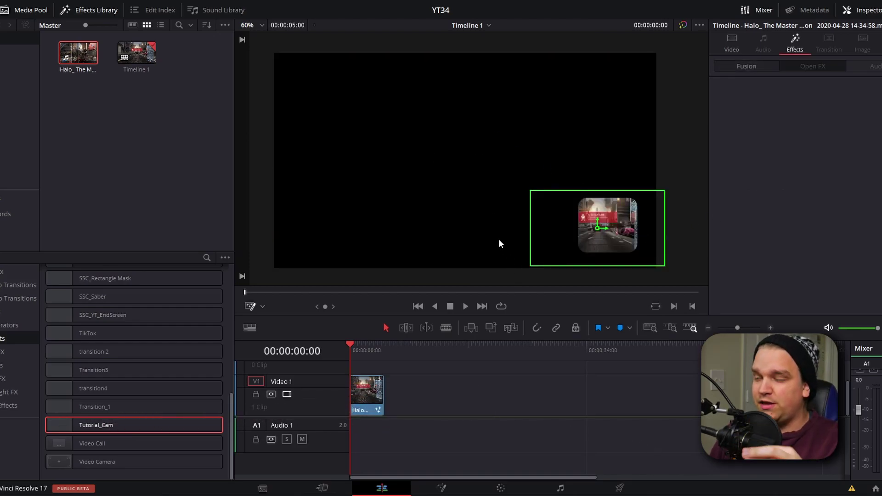
pyautogui.moveTo(368, 395); pyautogui.dragTo(359, 372)
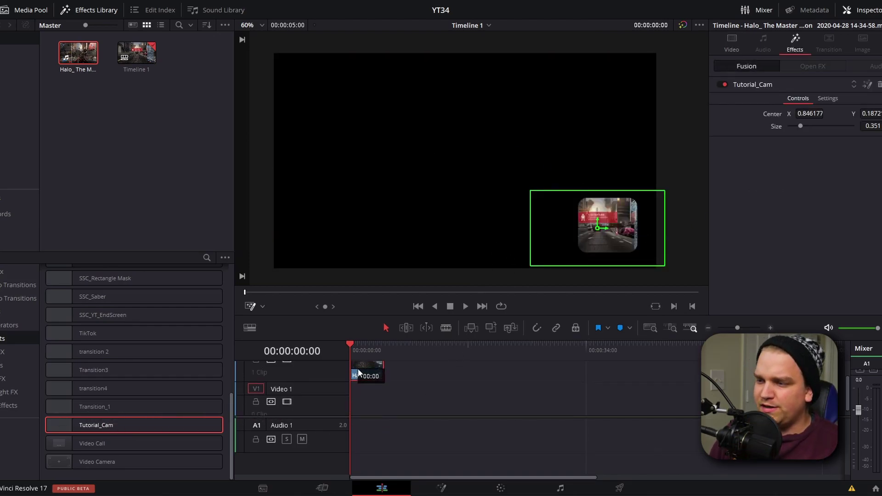
# - Place a green Solid Color generator on V1 as the background
pyautogui.click(5, 325)
pyautogui.moveTo(165, 324); pyautogui.dragTo(343, 403)
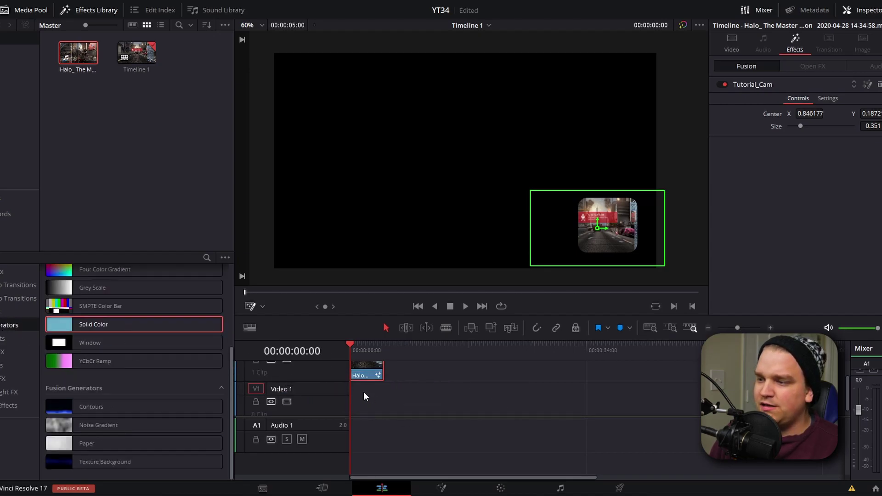
pyautogui.moveTo(97, 324); pyautogui.dragTo(349, 406)
pyautogui.click(787, 99)
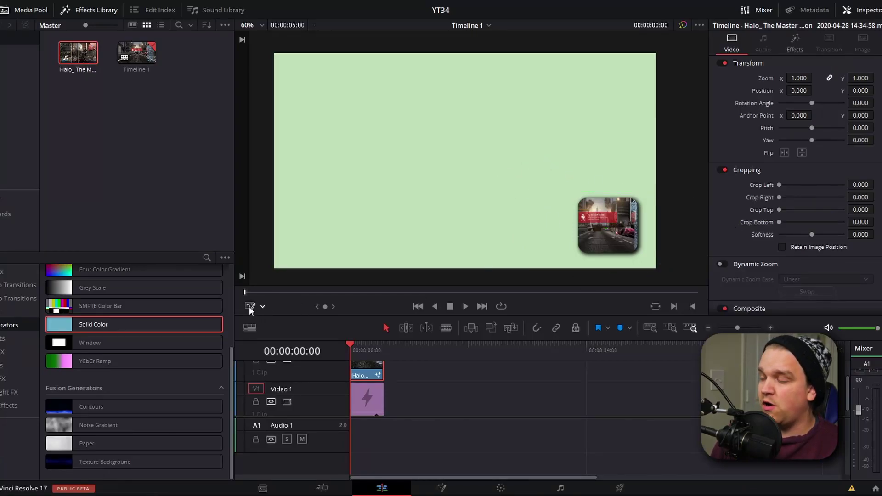
# - Enlarge the Tutorial_Cam frame to about 0.558 and move it centre-left
pyautogui.click(793, 41)
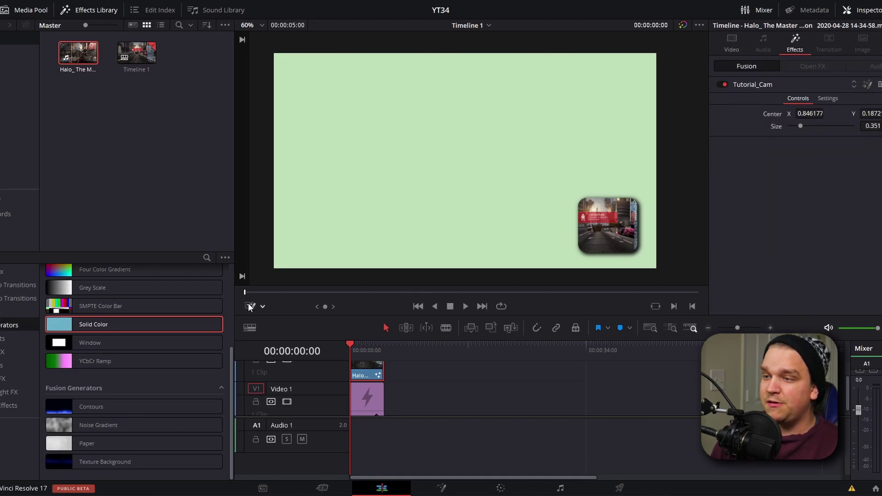
pyautogui.moveTo(533, 192); pyautogui.dragTo(491, 168)
pyautogui.moveTo(596, 231); pyautogui.dragTo(371, 199)
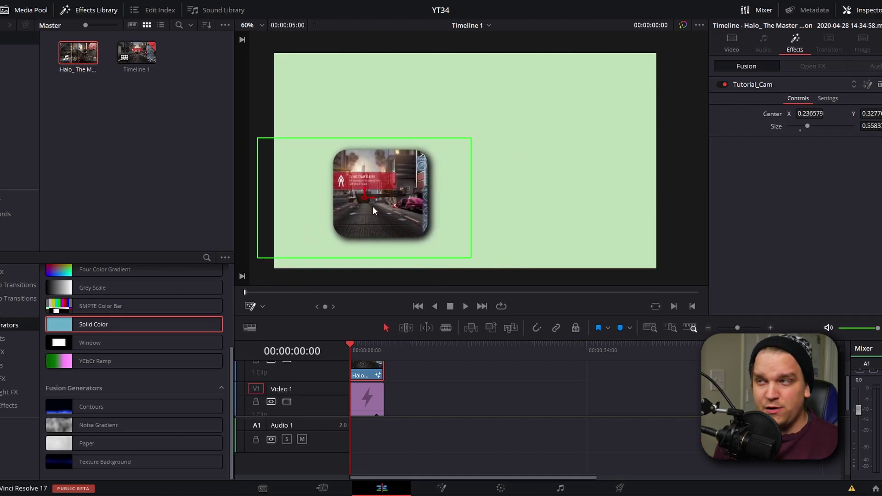
# - Slide the footage inside the frame to 169, then move the framed clip right and enlarge it
pyautogui.click(732, 42)
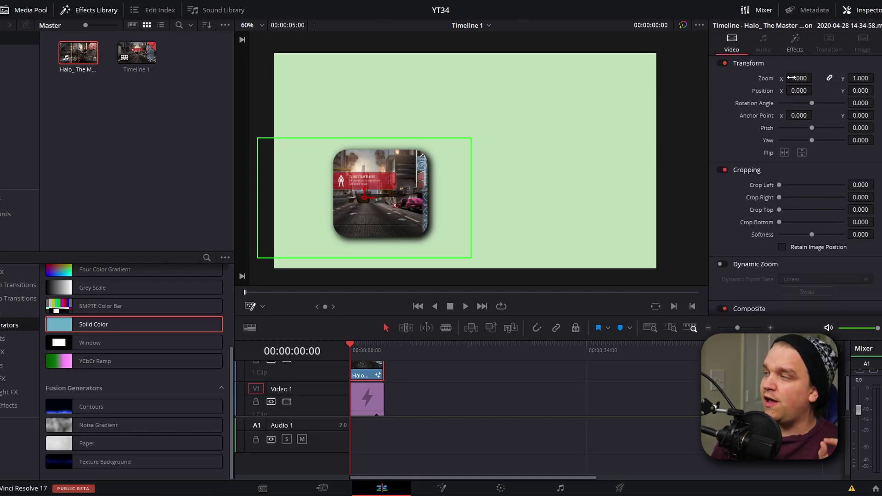
pyautogui.moveTo(797, 90); pyautogui.dragTo(816, 90)
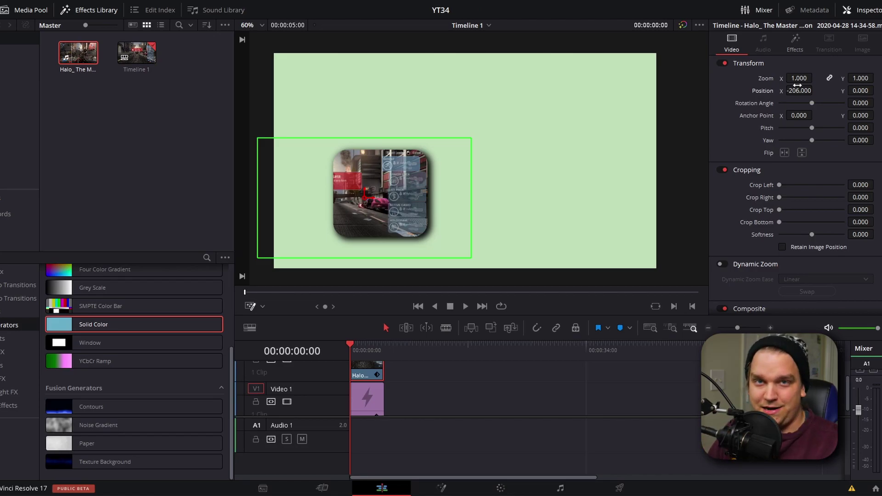
pyautogui.moveTo(799, 91); pyautogui.dragTo(815, 91)
pyautogui.moveTo(363, 198); pyautogui.dragTo(550, 189)
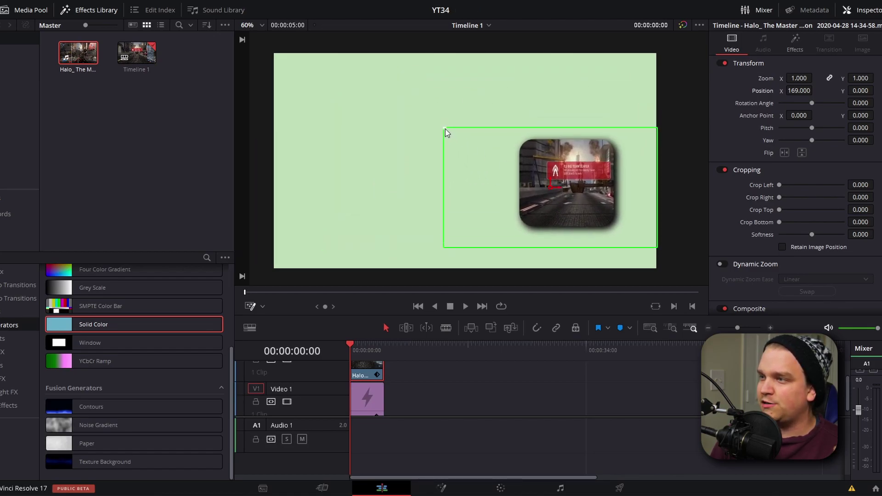
pyautogui.moveTo(449, 133); pyautogui.dragTo(433, 121)
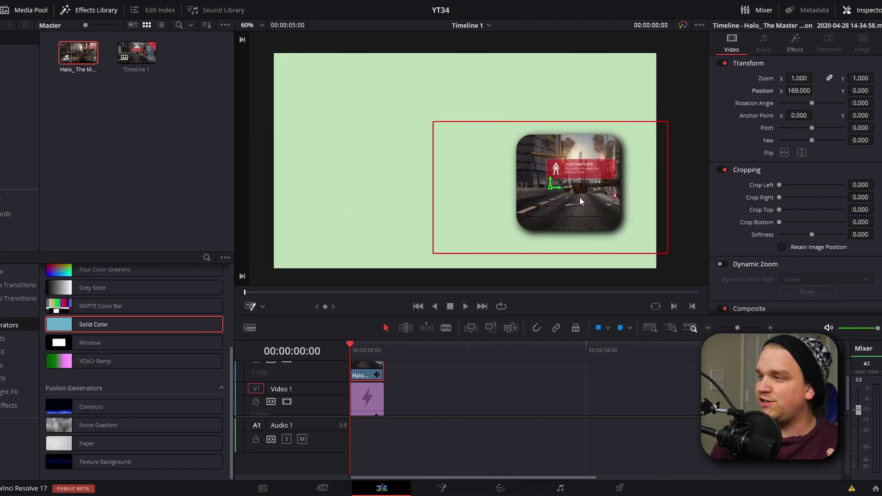
pyautogui.click(263, 306)
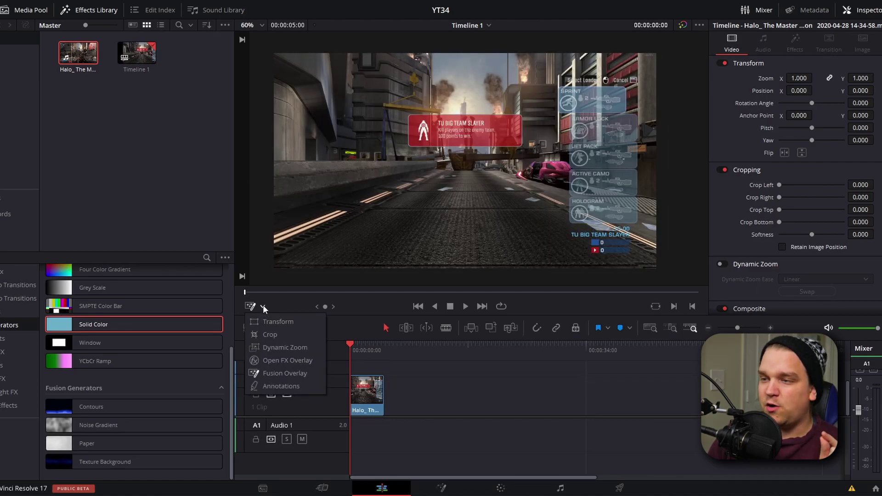
# - Draw a red annotation around the pink car at medium thickness, then scrub to check Marker 1
pyautogui.click(283, 385)
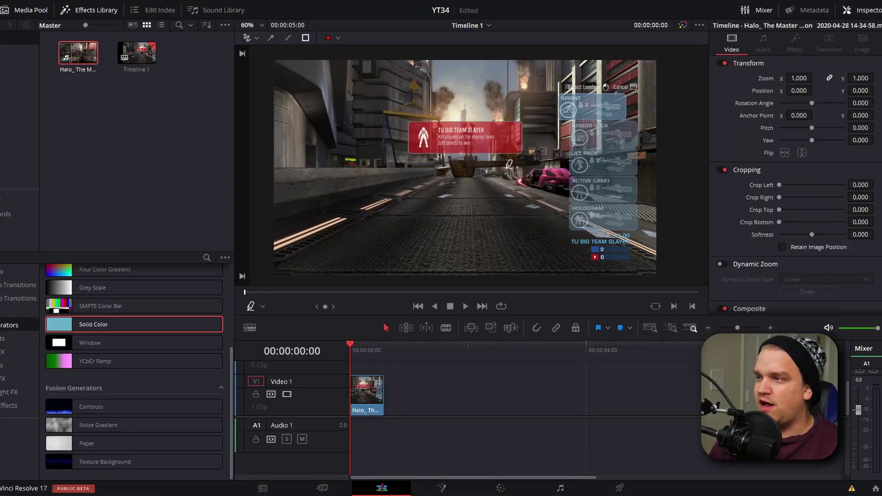
pyautogui.moveTo(505, 166); pyautogui.dragTo(571, 203)
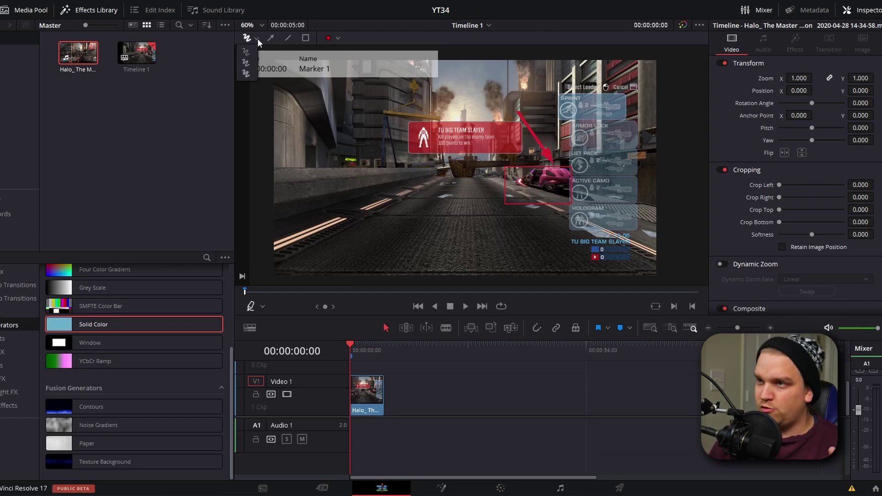
pyautogui.click(247, 62)
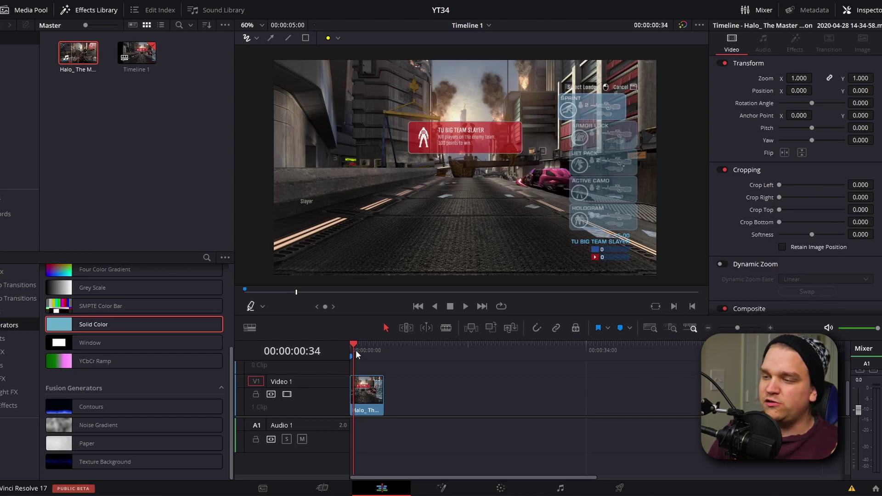
pyautogui.moveTo(352, 349); pyautogui.dragTo(368, 354)
pyautogui.click(361, 351)
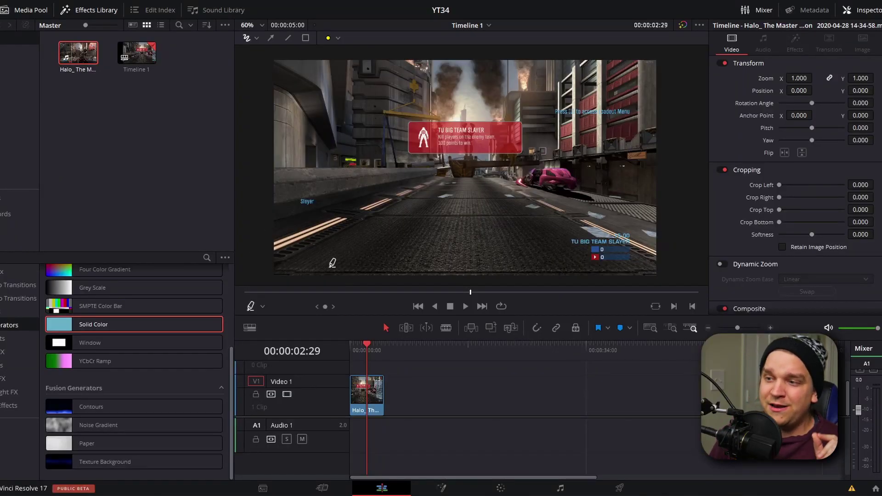
# - Switch the viewer overlay from annotation drawing to Transform to show the clip's on-screen handles
pyautogui.click(262, 306)
pyautogui.click(271, 321)
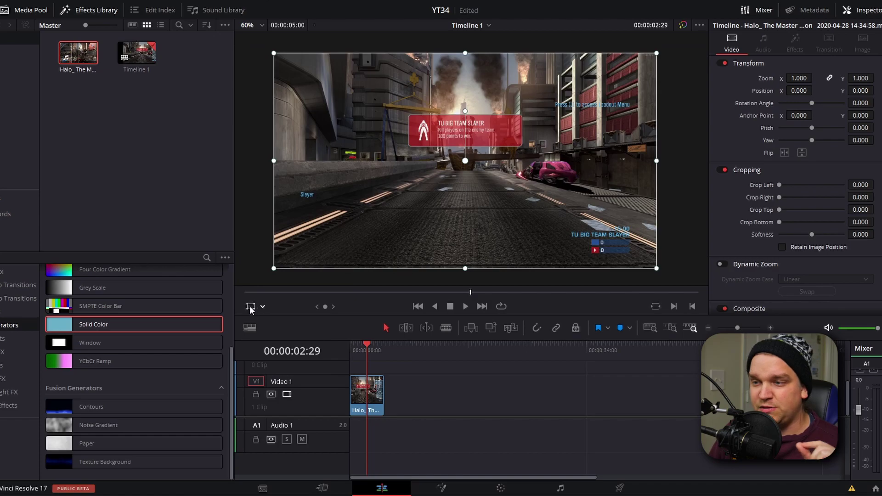